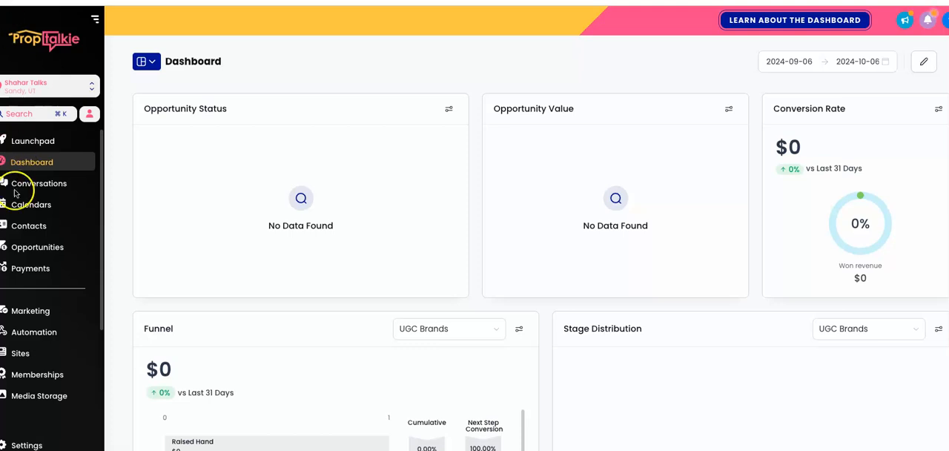
Start a new countdown timer in the Countdown Timers section of Marketing.
{"action": "left_click", "coordinate": [25, 318]}
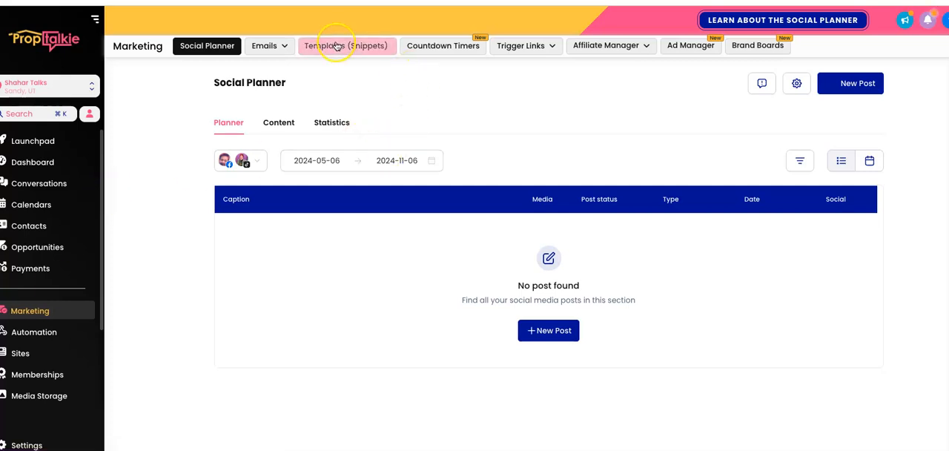
{"action": "left_click", "coordinate": [434, 47]}
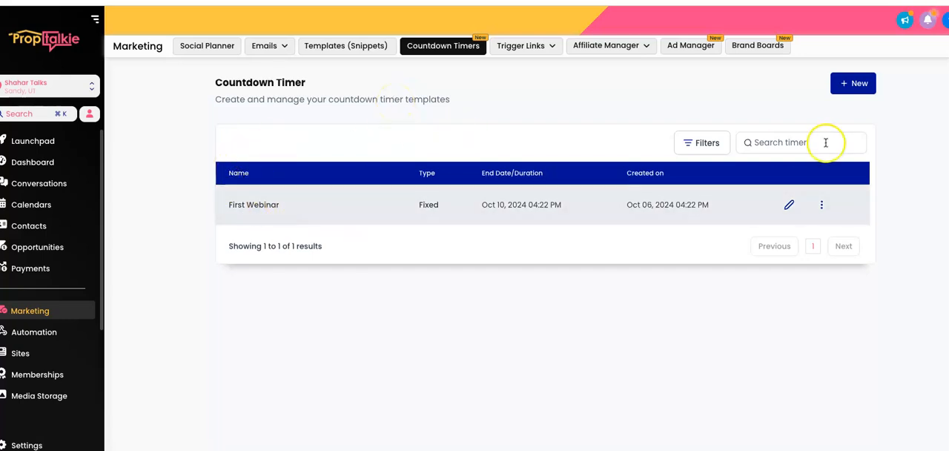
{"action": "left_click", "coordinate": [852, 85]}
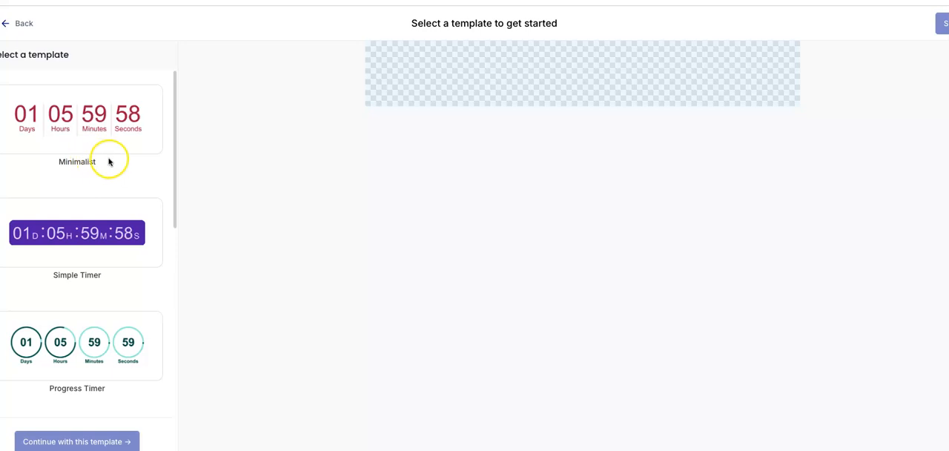
Browse the timer templates and create the countdown timer from the Timer Ring template.
{"action": "scroll", "coordinate": [109, 161], "scroll_direction": "down", "scroll_amount": 1}
{"action": "scroll", "coordinate": [109, 161], "scroll_direction": "down", "scroll_amount": 5}
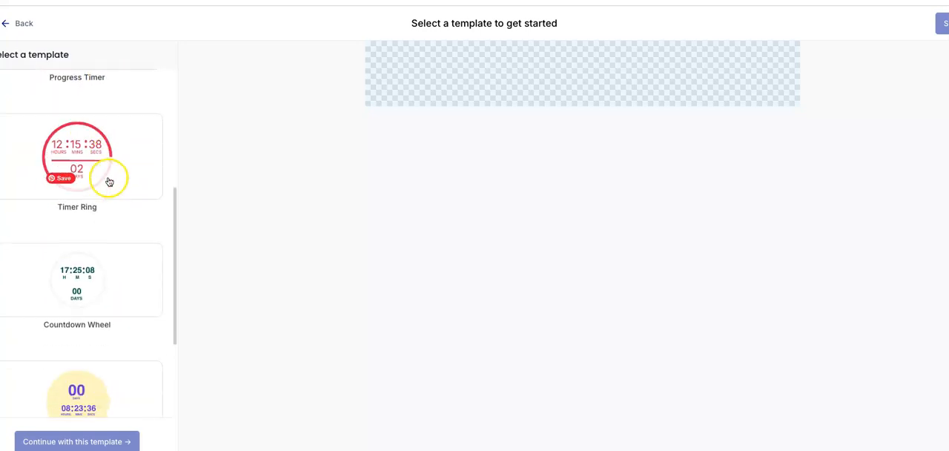
{"action": "scroll", "coordinate": [109, 182], "scroll_direction": "down", "scroll_amount": 5}
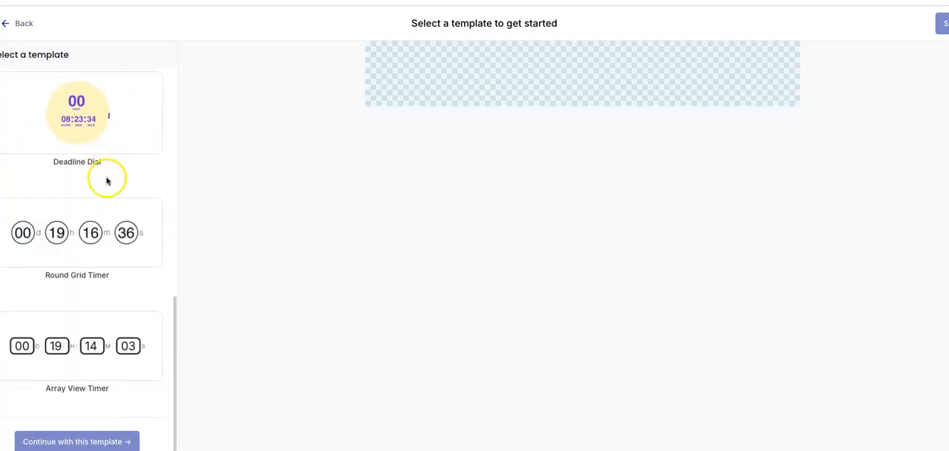
{"action": "scroll", "coordinate": [104, 182], "scroll_direction": "up", "scroll_amount": 5}
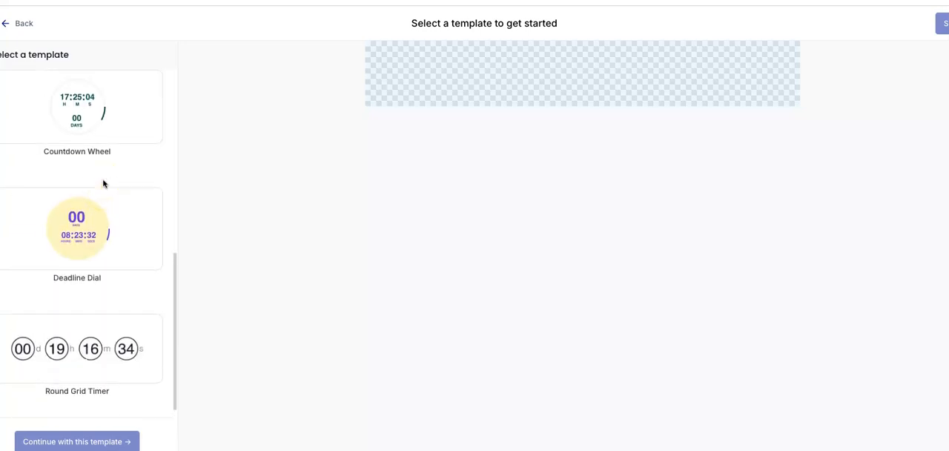
{"action": "left_click", "coordinate": [74, 169]}
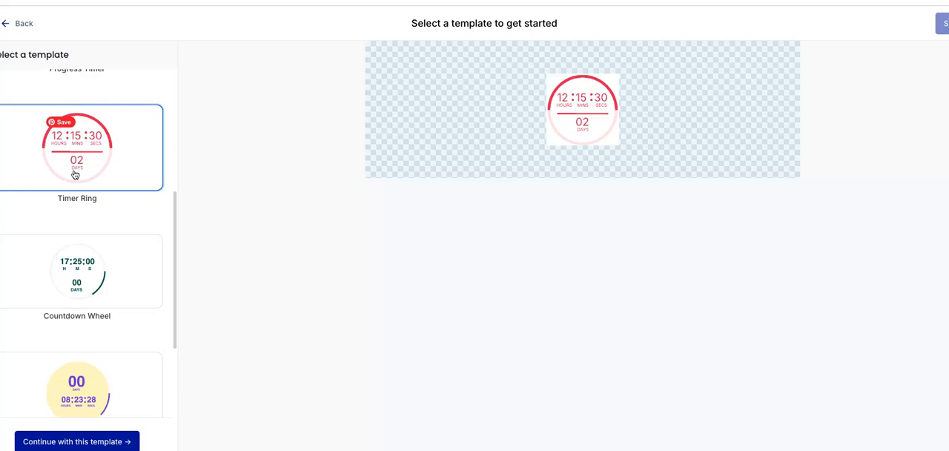
{"action": "left_click", "coordinate": [79, 441]}
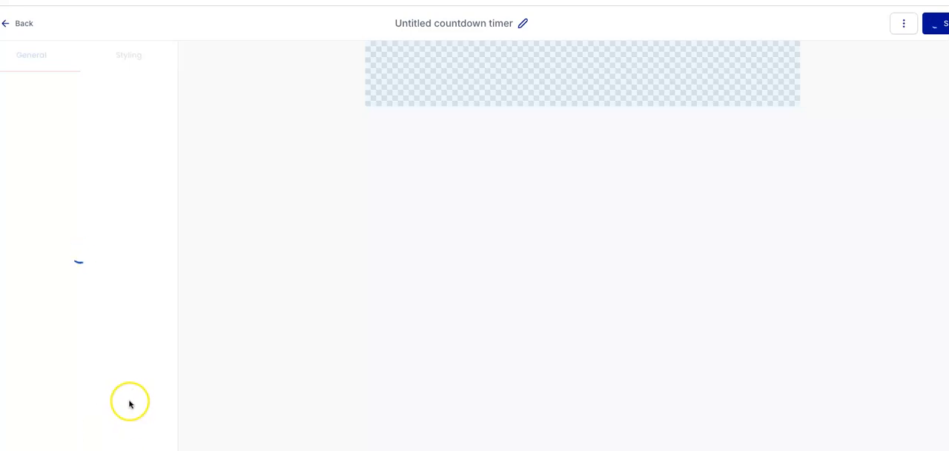
Rename the untitled countdown timer as "presentation timer".
{"action": "left_click", "coordinate": [397, 21]}
{"action": "left_click_drag", "start_coordinate": [400, 23], "coordinate": [535, 31]}
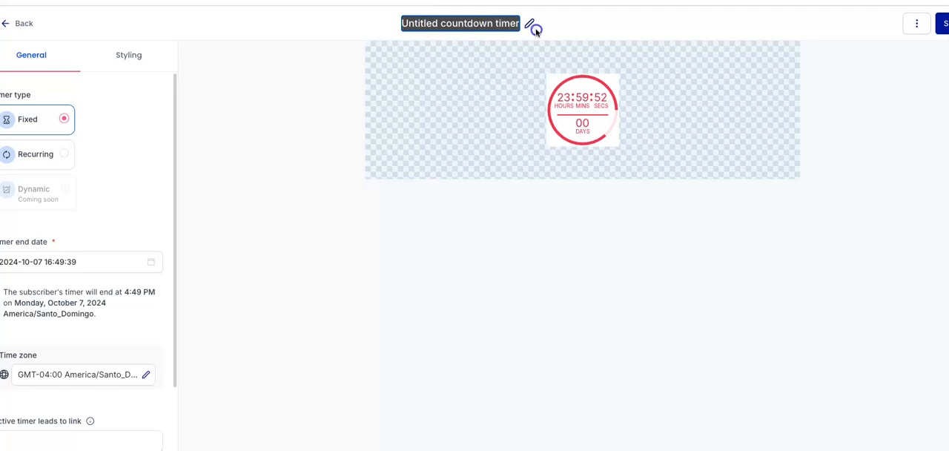
{"action": "type", "text": "presentation tim,er"}
{"action": "key", "text": "BackSpace"}
{"action": "key", "text": "BackSpace"}
{"action": "key", "text": "BackSpace"}
{"action": "type", "text": "er"}
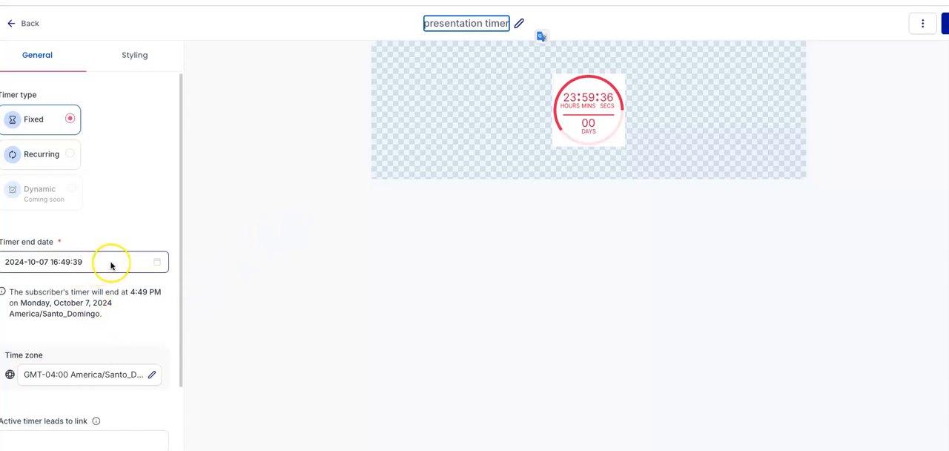
Set the timer's end date to October 16, 2024, and confirm it.
{"action": "left_click", "coordinate": [152, 264]}
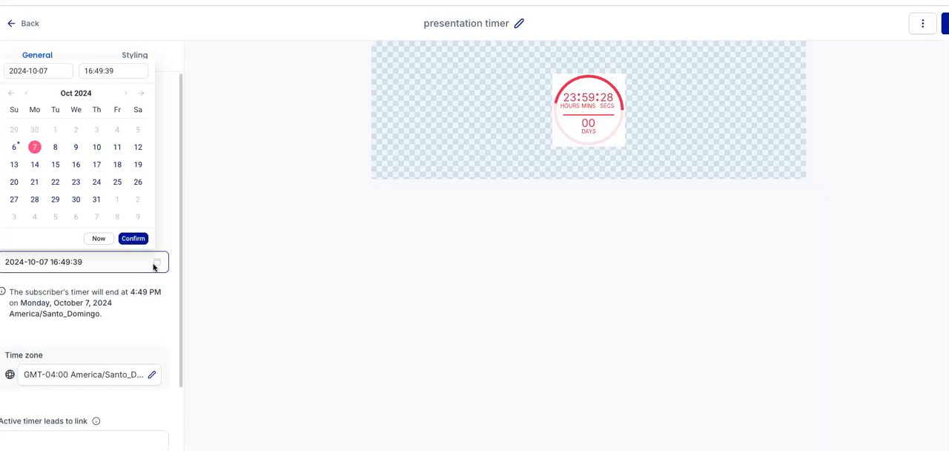
{"action": "left_click", "coordinate": [81, 166]}
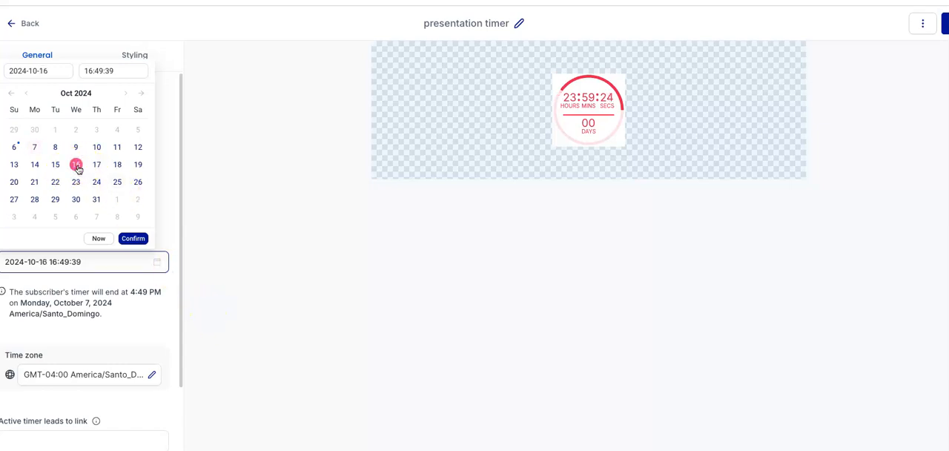
{"action": "left_click", "coordinate": [133, 239]}
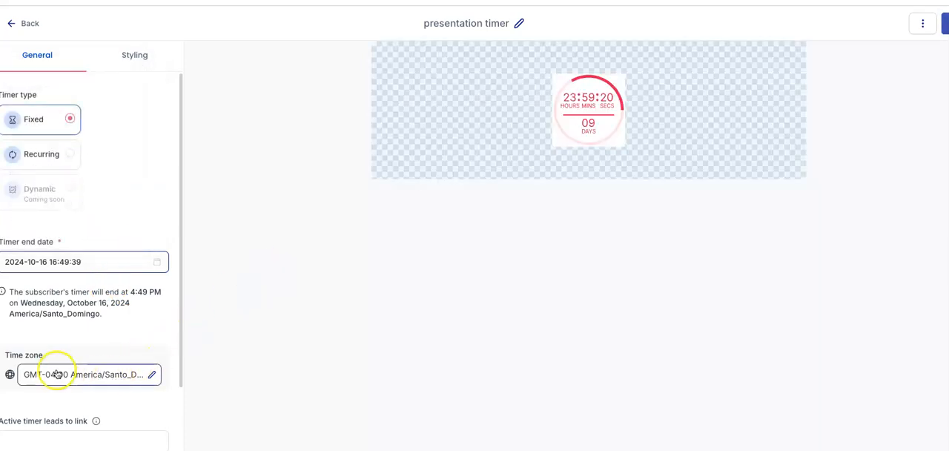
Set the timer's time zone to GMT-05:00 America/Cancun.
{"action": "left_click", "coordinate": [154, 375]}
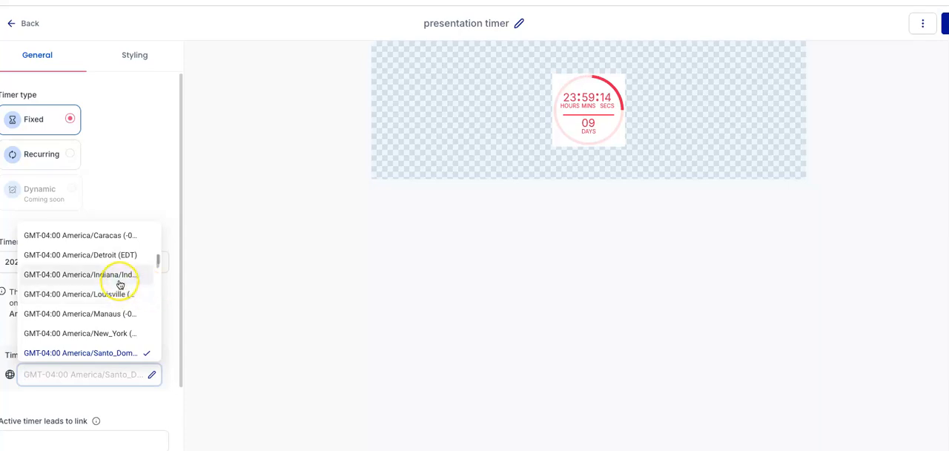
{"action": "scroll", "coordinate": [119, 284], "scroll_direction": "up", "scroll_amount": 10}
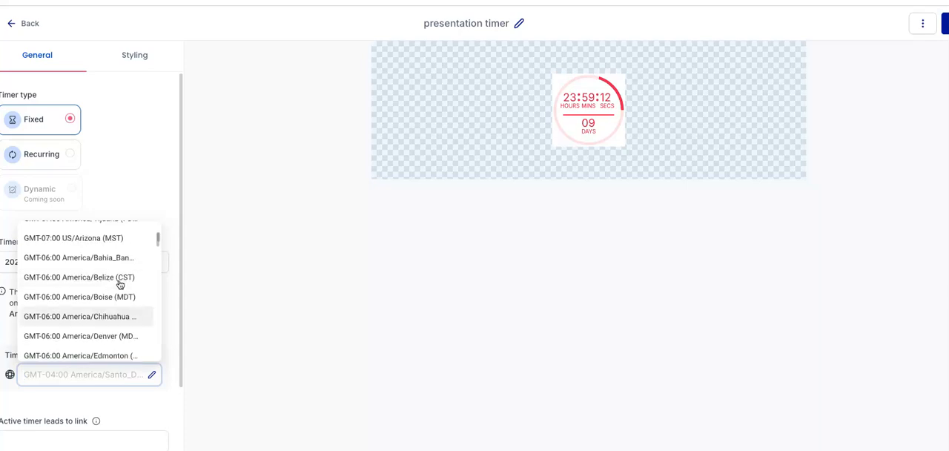
{"action": "scroll", "coordinate": [119, 284], "scroll_direction": "up", "scroll_amount": 3}
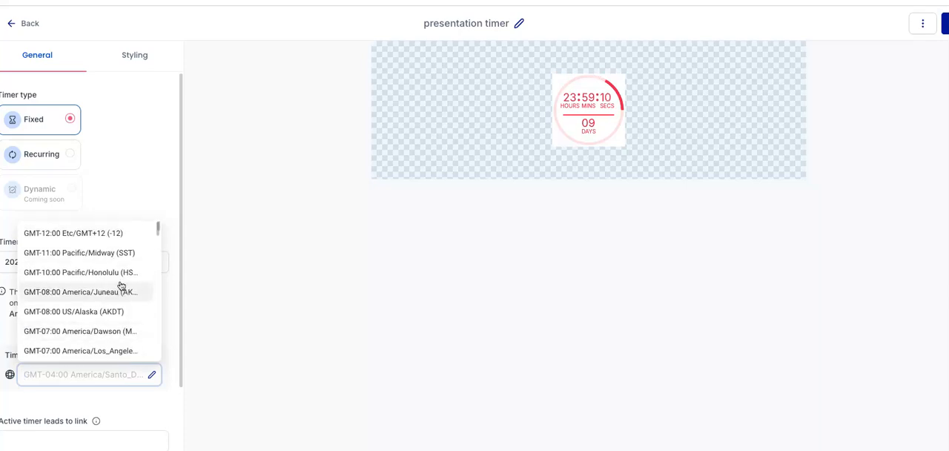
{"action": "scroll", "coordinate": [121, 288], "scroll_direction": "down", "scroll_amount": 4}
{"action": "scroll", "coordinate": [121, 288], "scroll_direction": "down", "scroll_amount": 10}
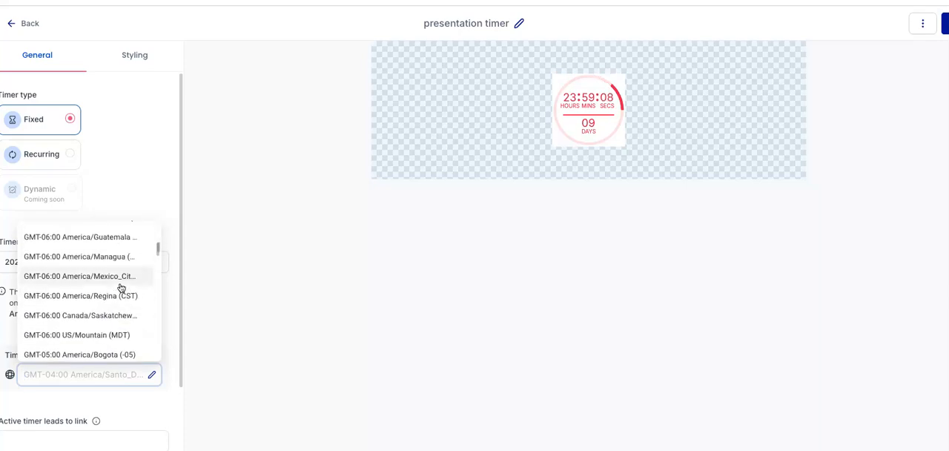
{"action": "scroll", "coordinate": [121, 288], "scroll_direction": "down", "scroll_amount": 3}
{"action": "scroll", "coordinate": [120, 287], "scroll_direction": "up", "scroll_amount": 2}
{"action": "scroll", "coordinate": [121, 287], "scroll_direction": "up", "scroll_amount": 2}
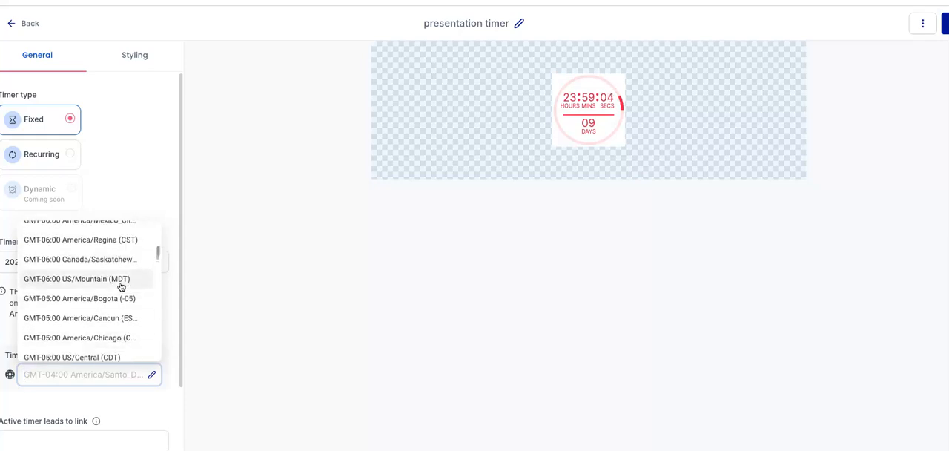
{"action": "scroll", "coordinate": [122, 285], "scroll_direction": "up", "scroll_amount": 10}
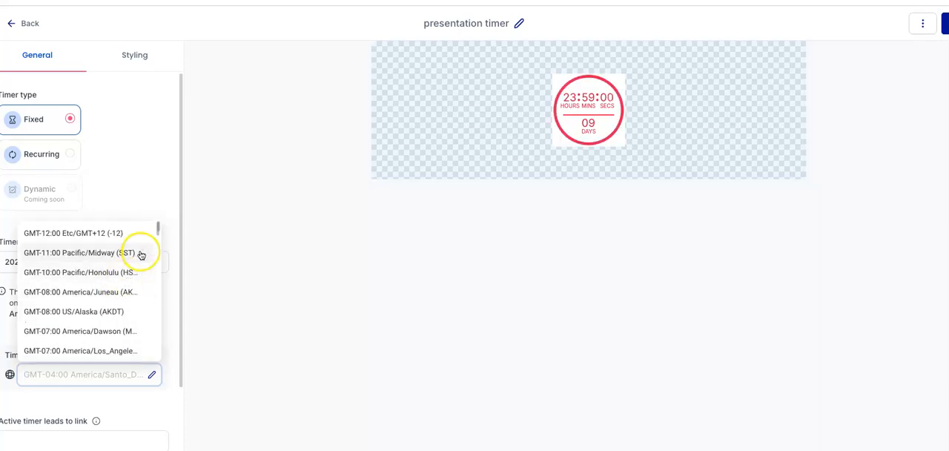
{"action": "scroll", "coordinate": [117, 271], "scroll_direction": "down", "scroll_amount": 3}
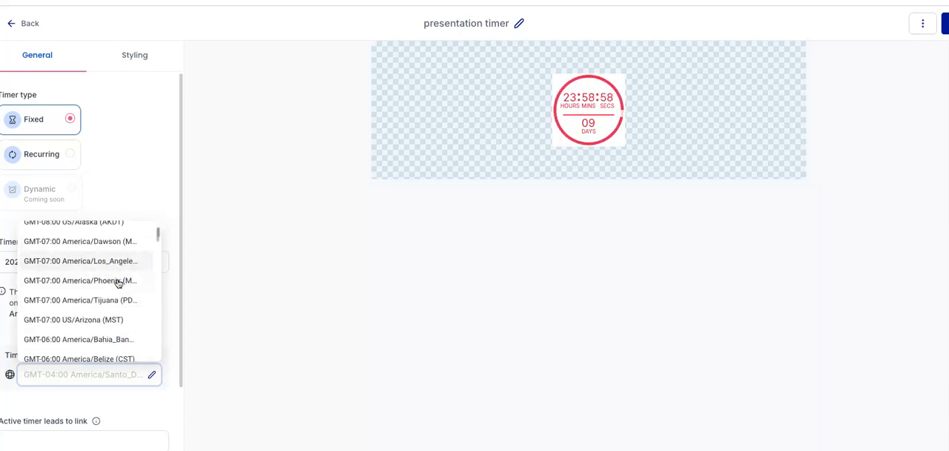
{"action": "scroll", "coordinate": [118, 285], "scroll_direction": "down", "scroll_amount": 3}
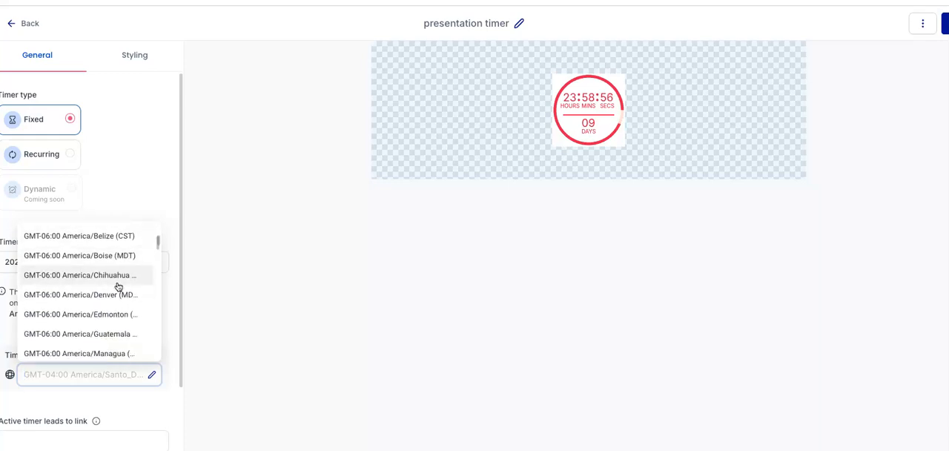
{"action": "scroll", "coordinate": [118, 287], "scroll_direction": "down", "scroll_amount": 3}
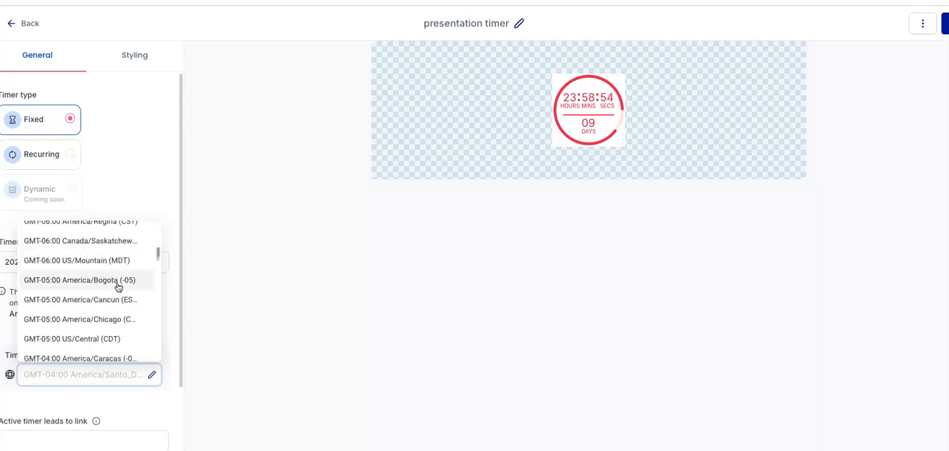
{"action": "left_click", "coordinate": [110, 299]}
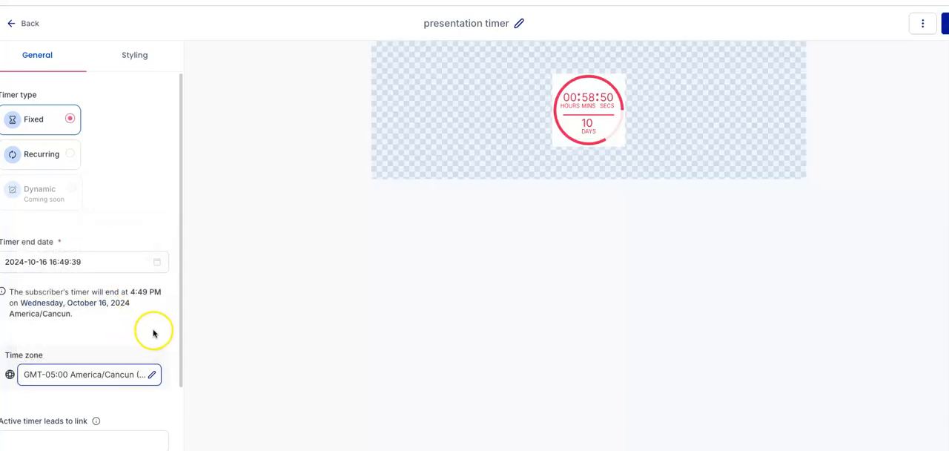
Review the timer's active and expired link settings and its styling options for displayed units, typography, colours and expiration image.
{"action": "scroll", "coordinate": [153, 307], "scroll_direction": "down", "scroll_amount": 1}
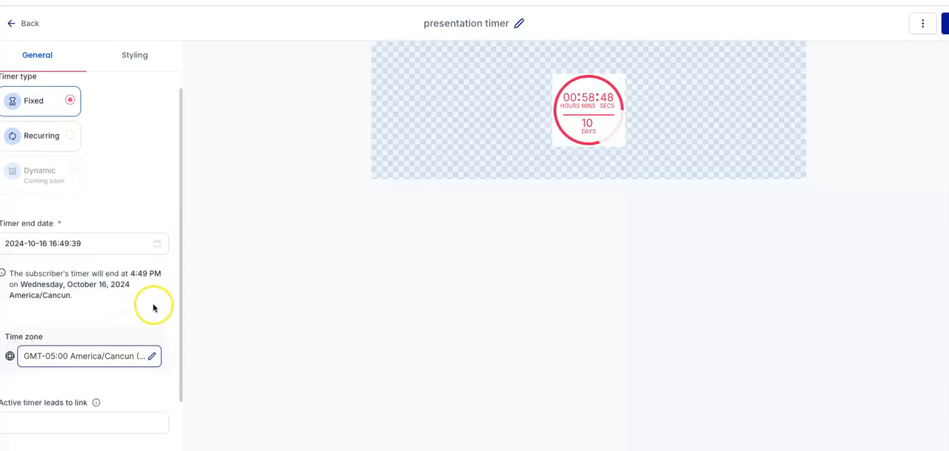
{"action": "scroll", "coordinate": [154, 307], "scroll_direction": "down", "scroll_amount": 3}
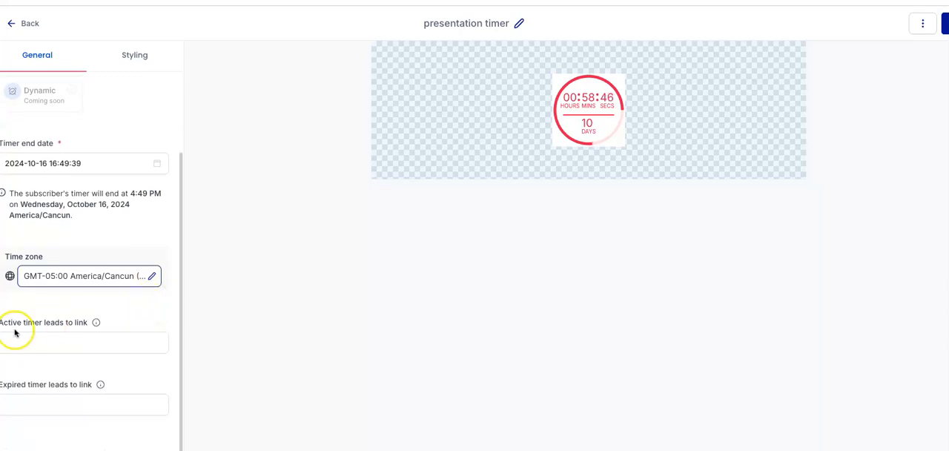
{"action": "mouse_move", "coordinate": [96, 324]}
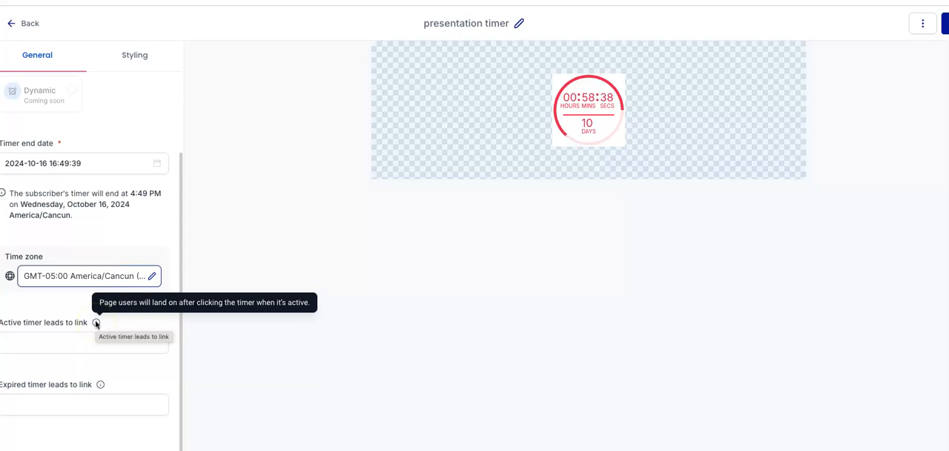
{"action": "left_click", "coordinate": [313, 329]}
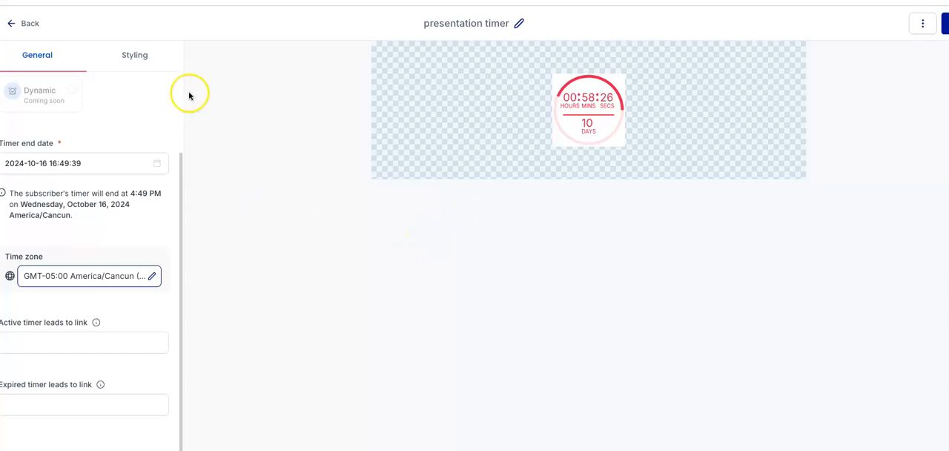
{"action": "left_click", "coordinate": [126, 59]}
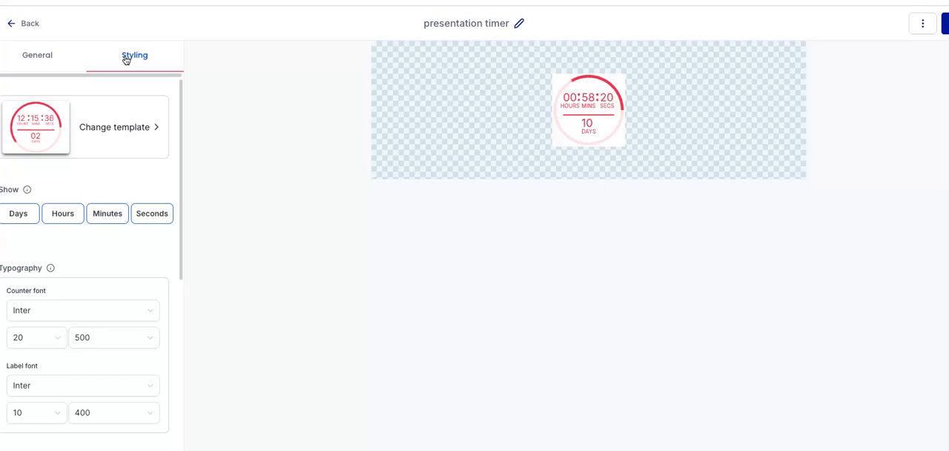
{"action": "scroll", "coordinate": [69, 242], "scroll_direction": "down", "scroll_amount": 2}
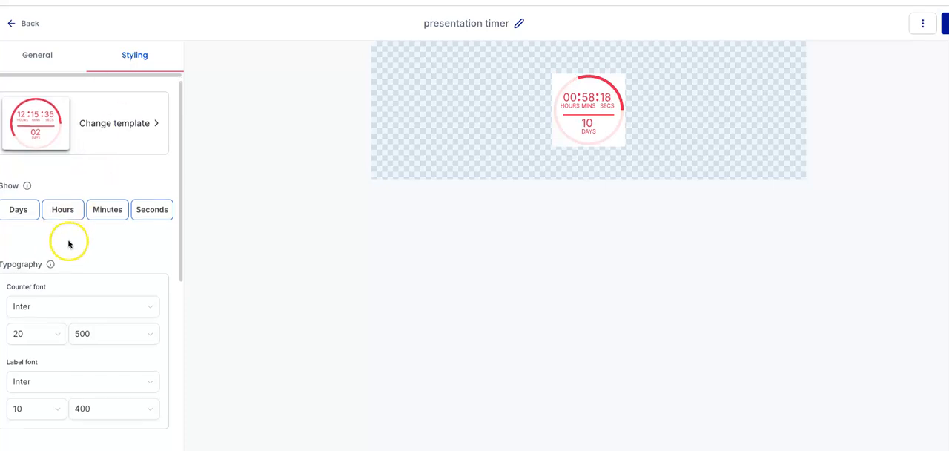
{"action": "scroll", "coordinate": [72, 245], "scroll_direction": "down", "scroll_amount": 8}
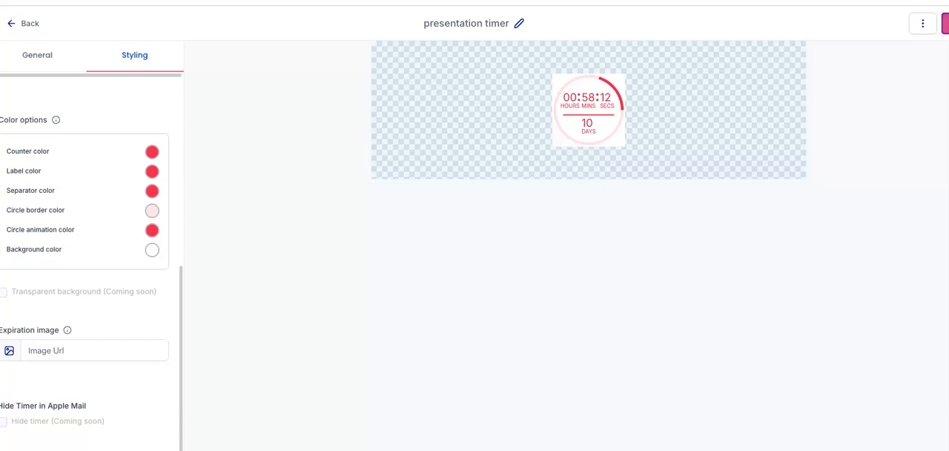
Save the countdown timer and copy the code of "presentation timer" from the timer list.
{"action": "left_click", "coordinate": [944, 23]}
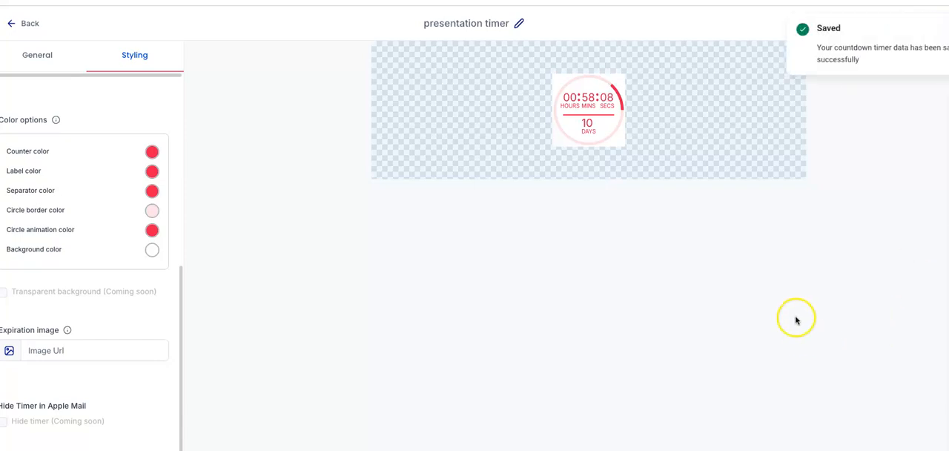
{"action": "left_click", "coordinate": [25, 24]}
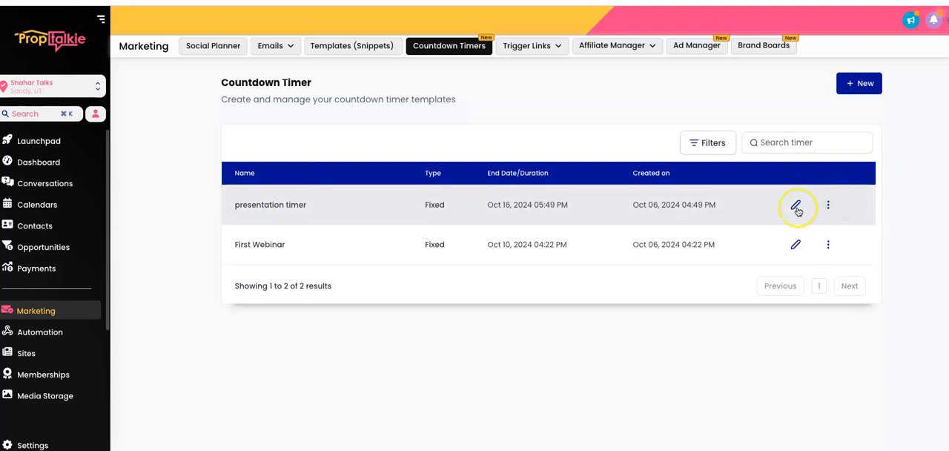
{"action": "left_click", "coordinate": [829, 206]}
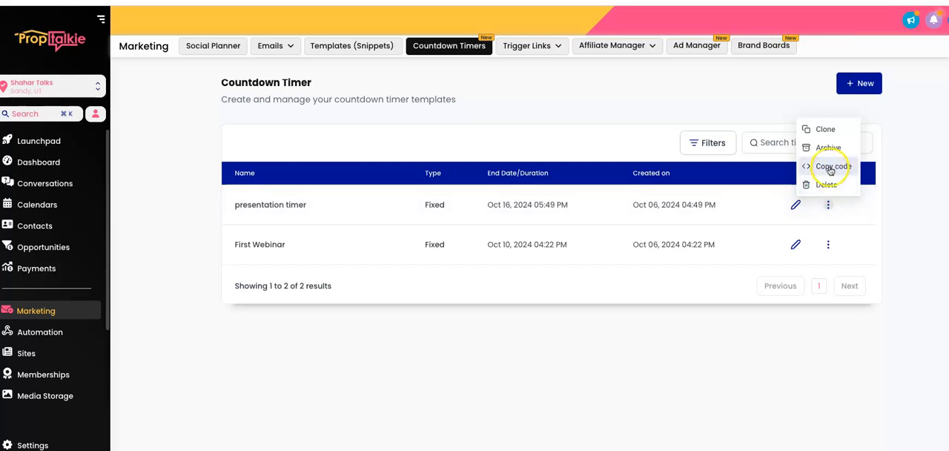
{"action": "left_click", "coordinate": [830, 169]}
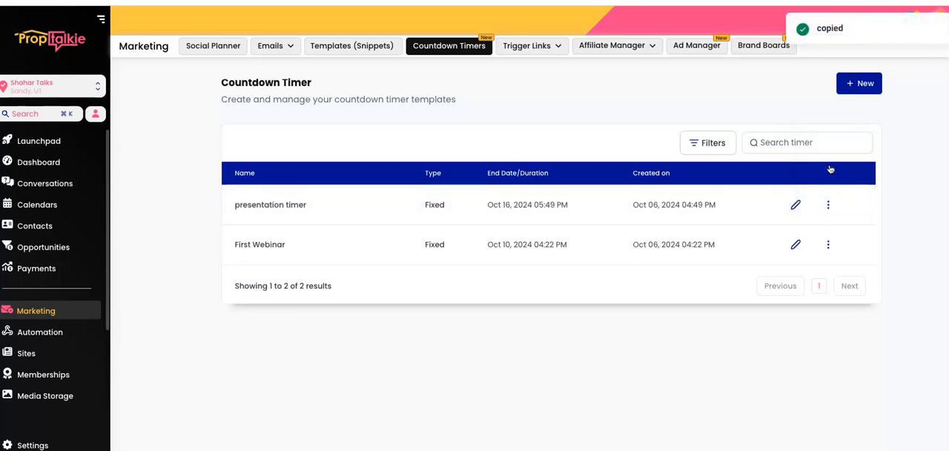